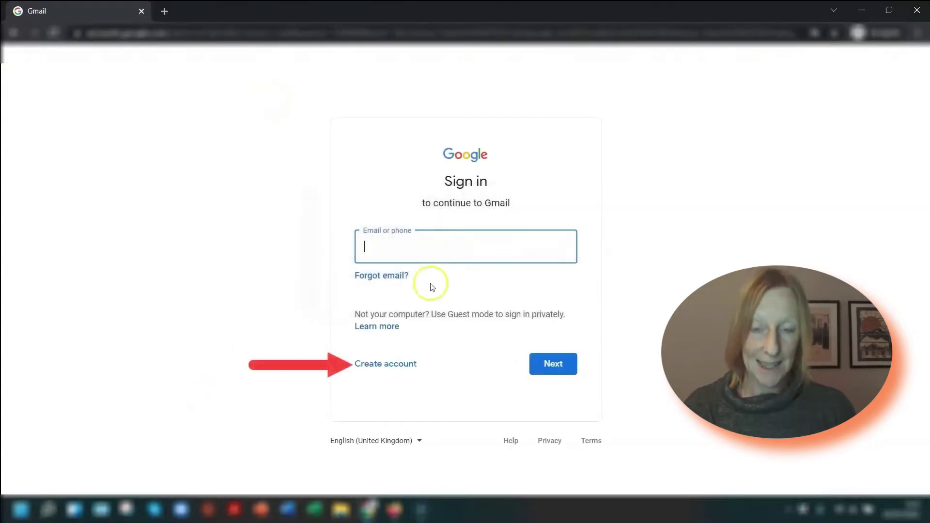
# Begin creating a new Google account, choosing the To manage my business option
pyautogui.click(388, 369)
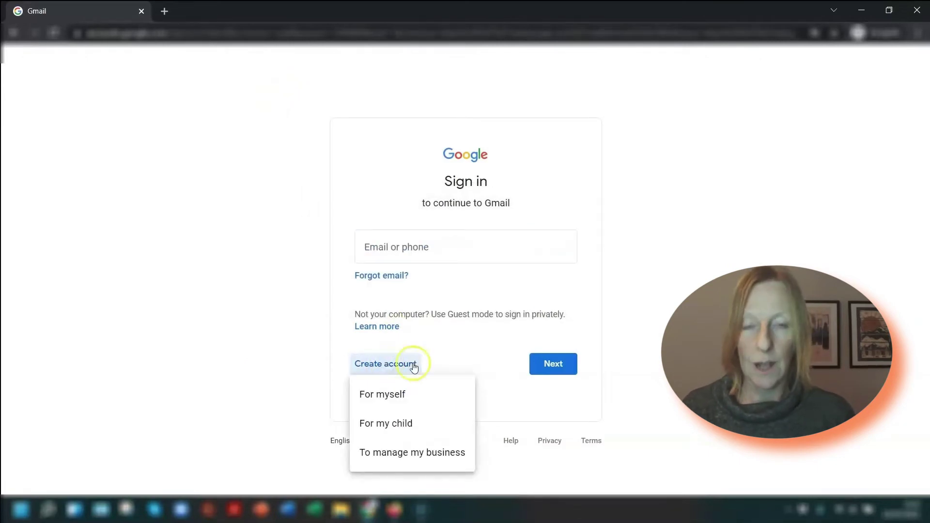
pyautogui.click(420, 401)
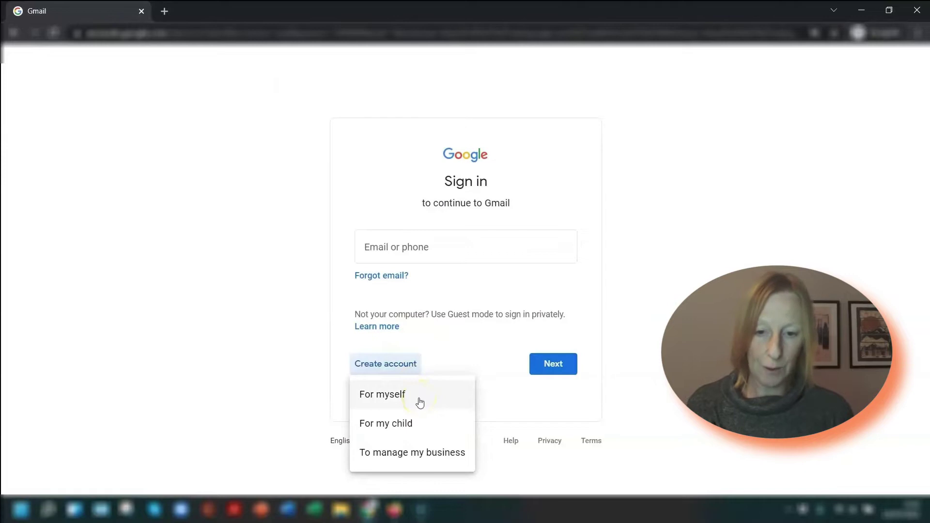
pyautogui.click(412, 426)
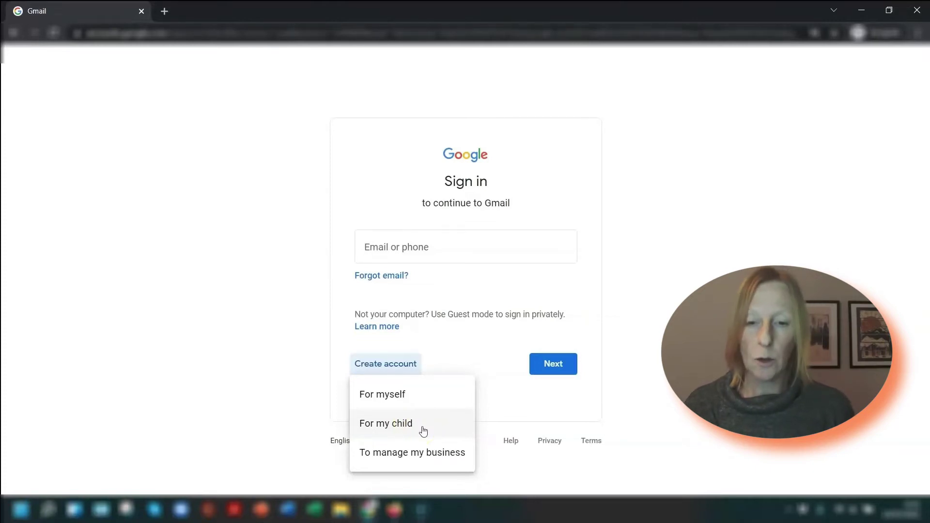
pyautogui.click(407, 446)
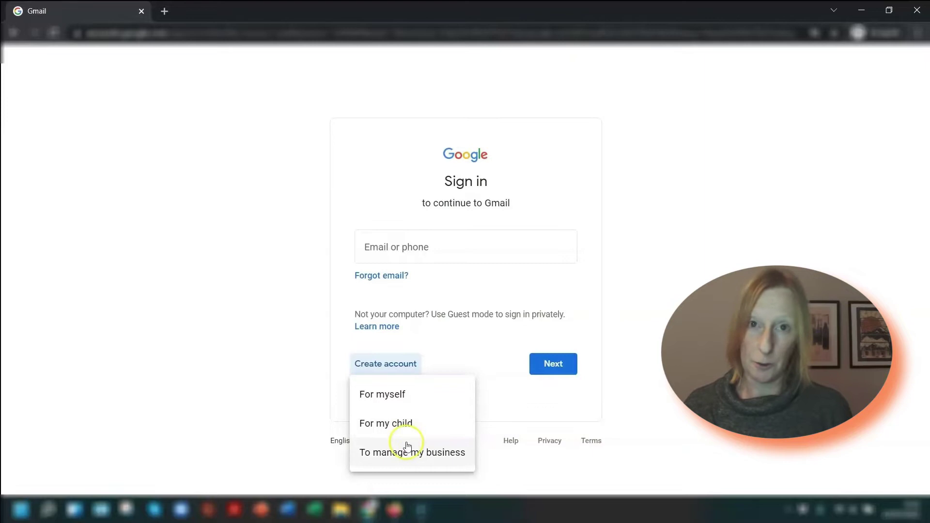
pyautogui.click(438, 456)
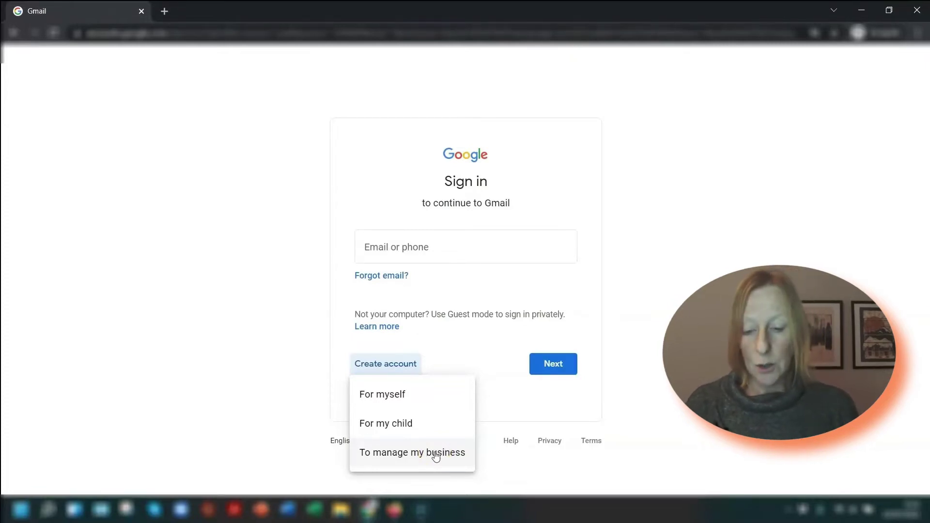
pyautogui.click(436, 453)
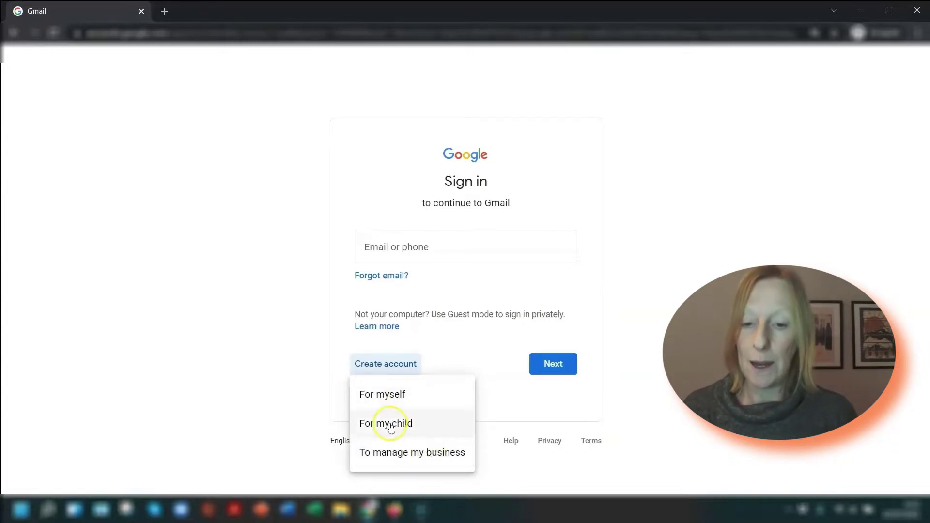
pyautogui.click(391, 456)
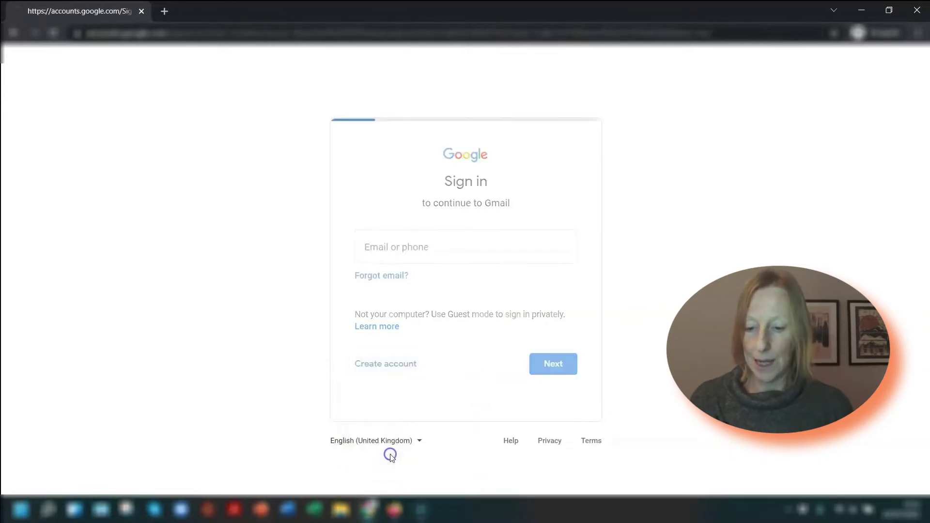
# Fill in the account holder's first and last name on the Create your Google Account form
pyautogui.click(245, 222)
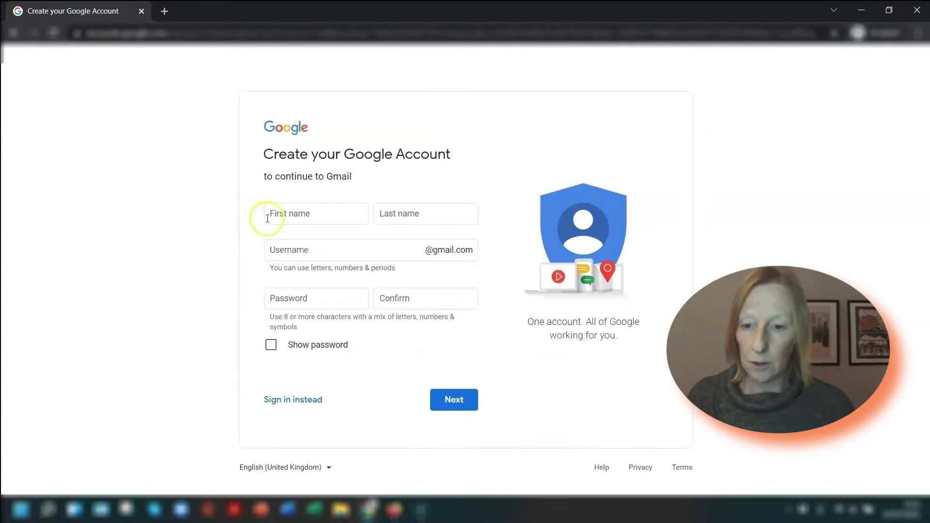
pyautogui.click(286, 213)
pyautogui.press('Tab')
pyautogui.press('Tab')
pyautogui.click(247, 248)
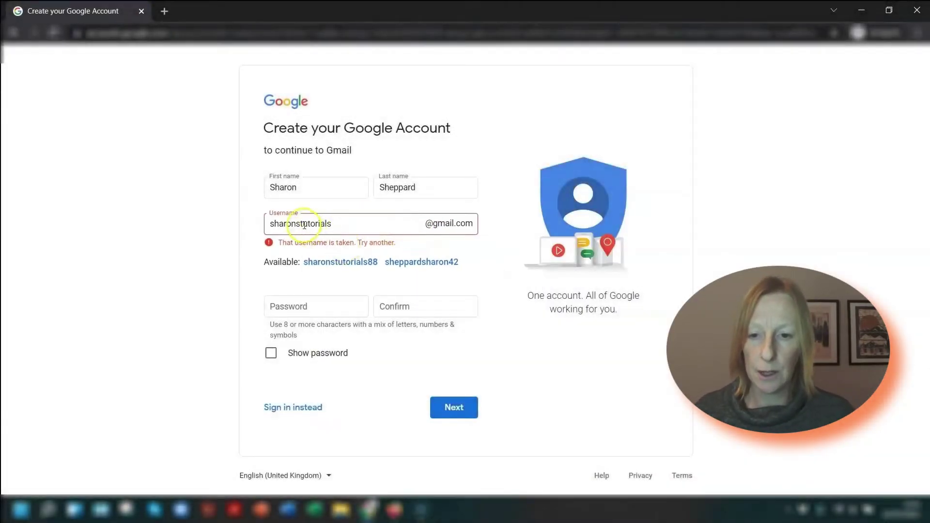
# Lengthen the rejected username with extra words so it is accepted as available
pyautogui.click(301, 224)
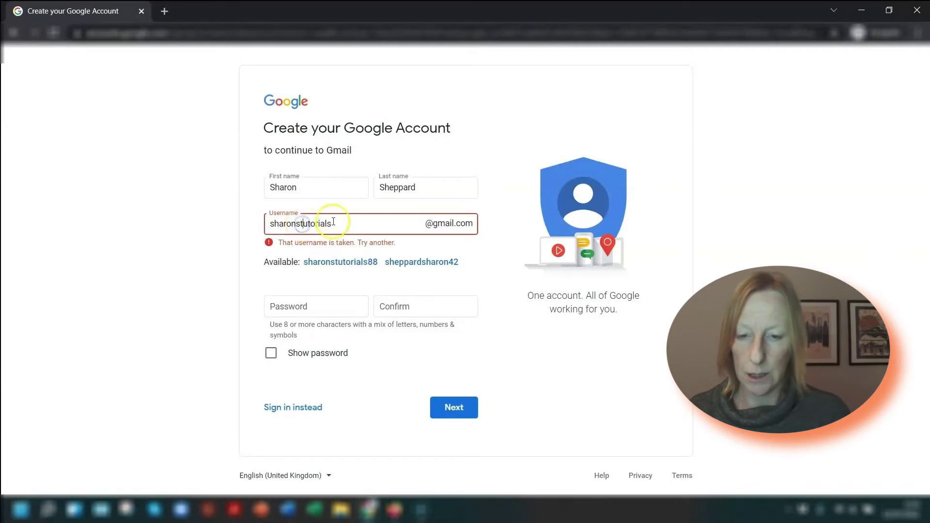
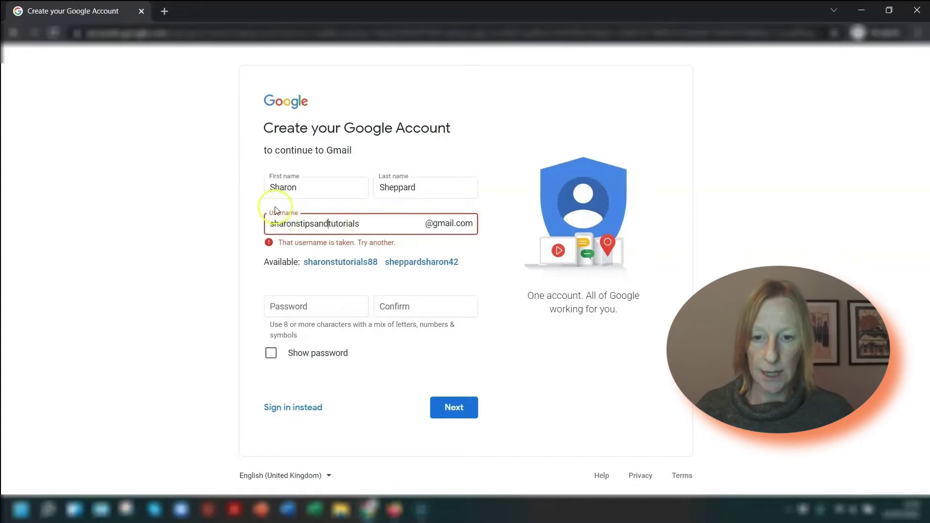
pyautogui.click(252, 195)
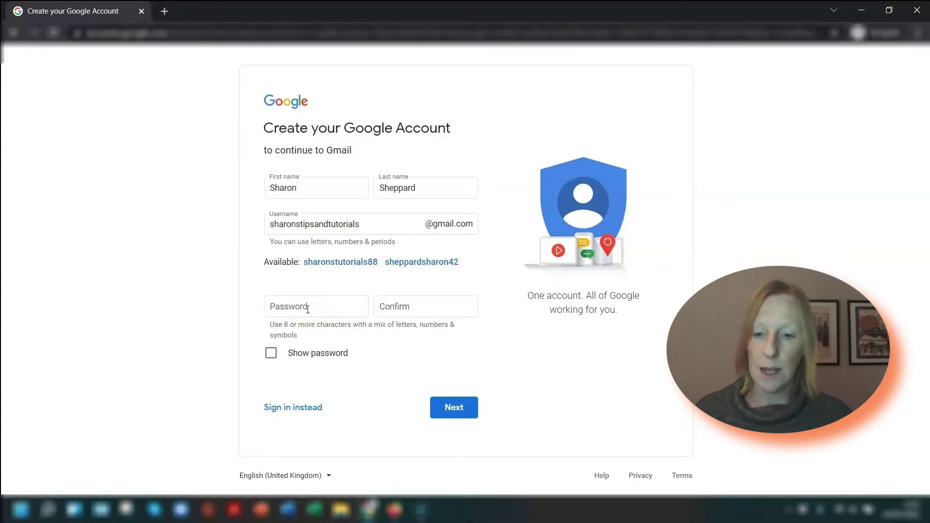
# Enter the account password and confirm it with the same entry
pyautogui.click(307, 309)
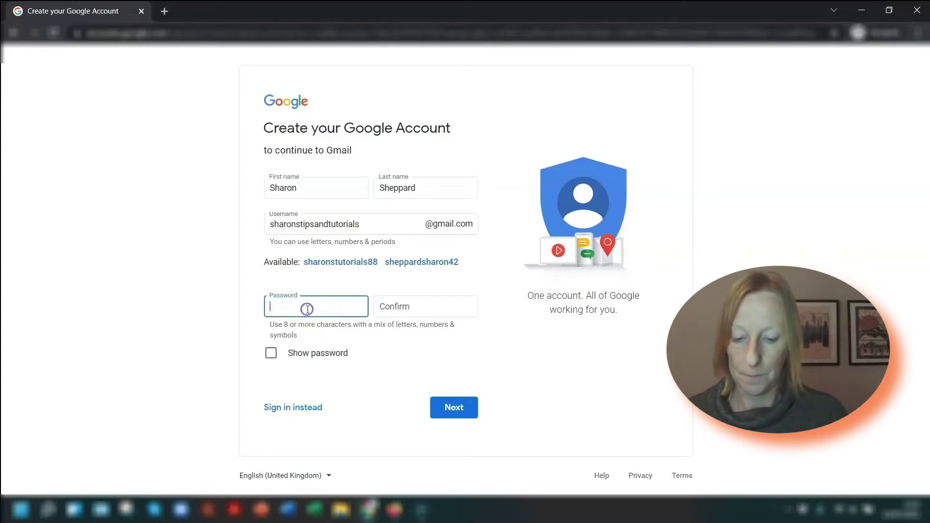
pyautogui.write('•••••••')
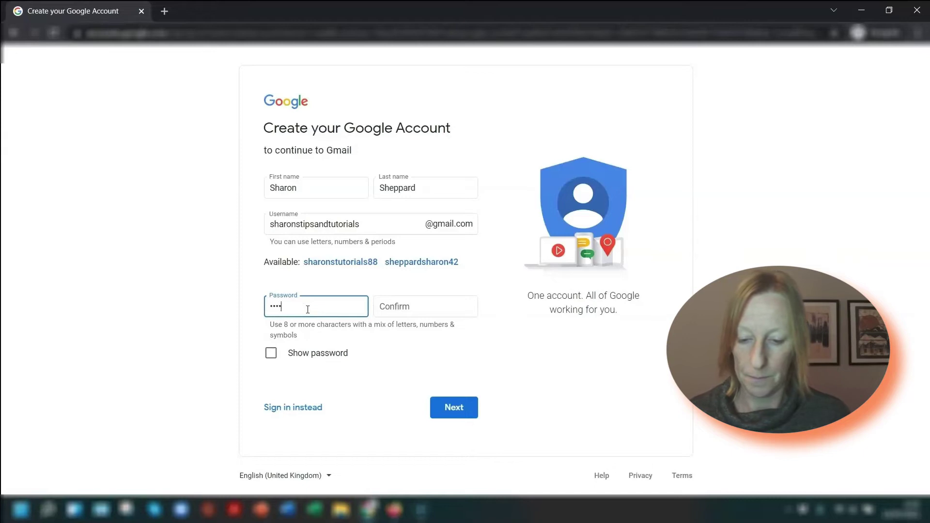
pyautogui.write('••••••')
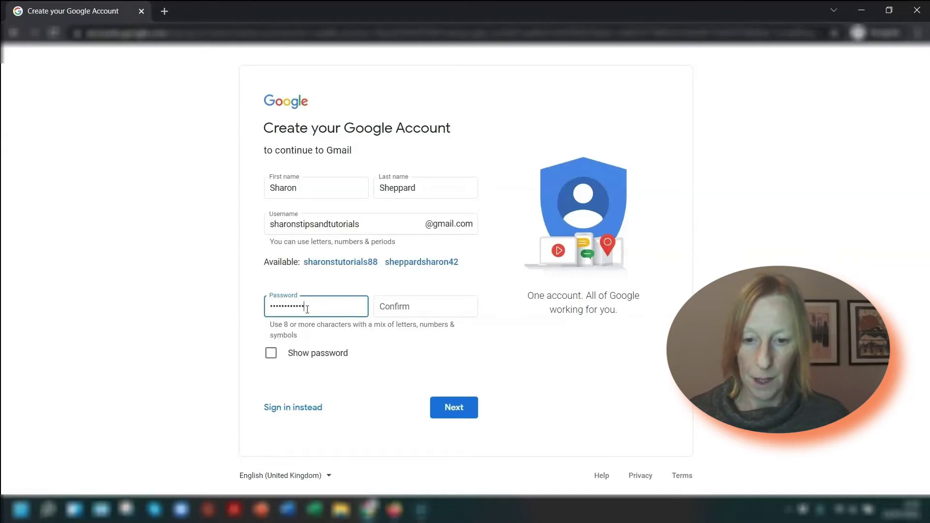
pyautogui.press('Tab')
pyautogui.write('•••••••••••••')
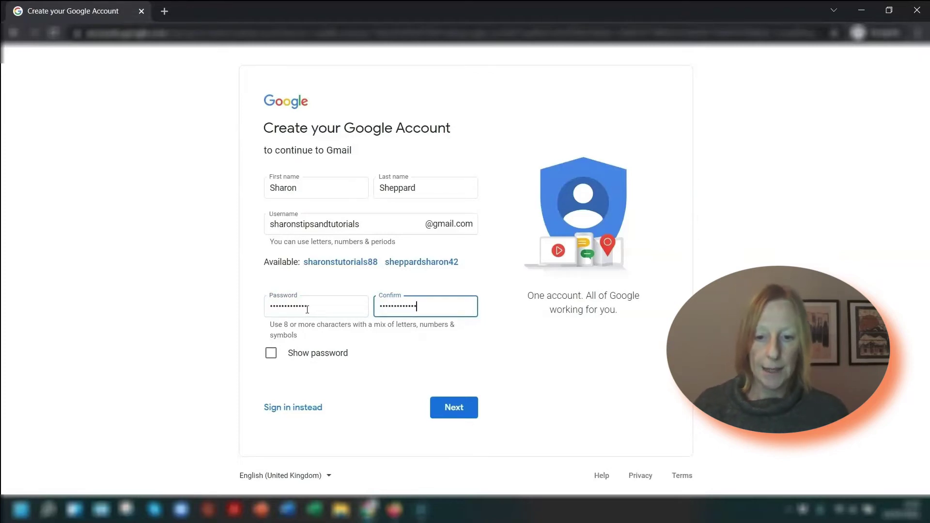
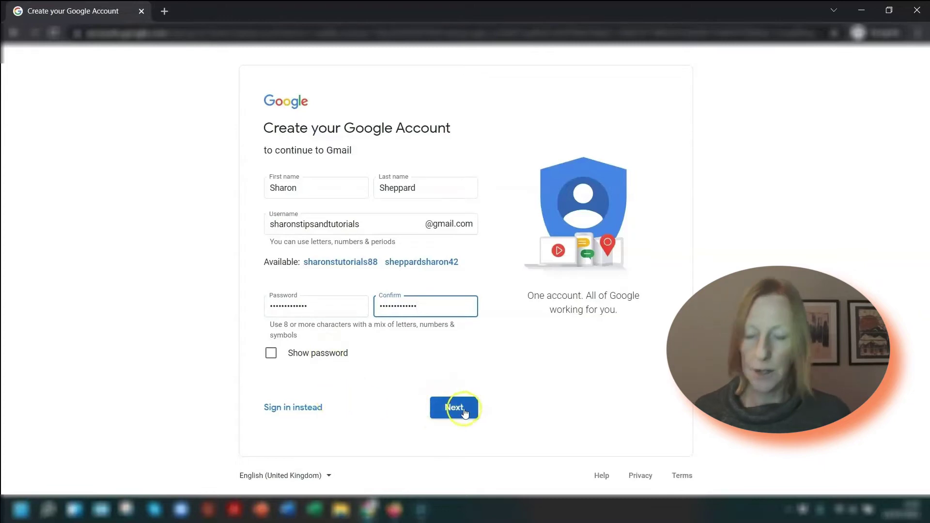
# Submit the new account's first and last name, chosen username and password
pyautogui.click(476, 405)
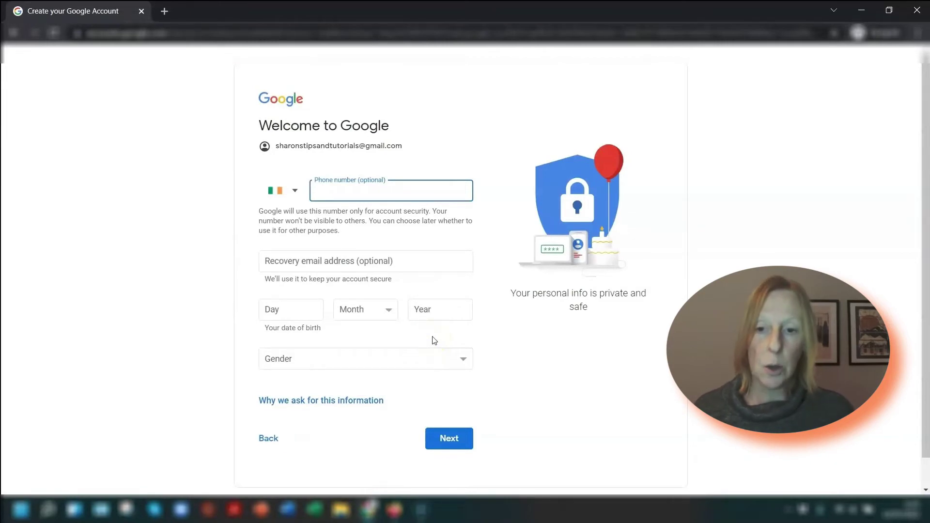
# Keep Ireland as the phone country code and set the gender to Female
pyautogui.click(432, 315)
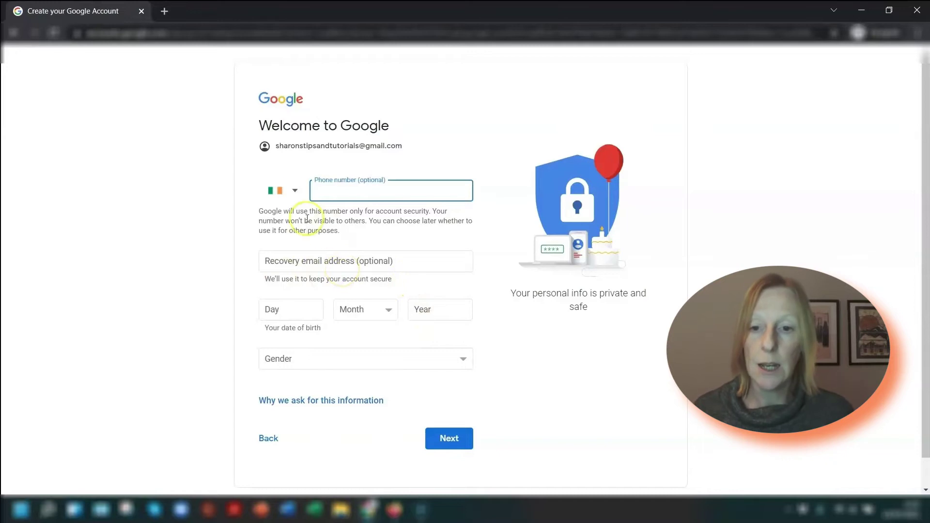
pyautogui.click(280, 194)
pyautogui.click(162, 159)
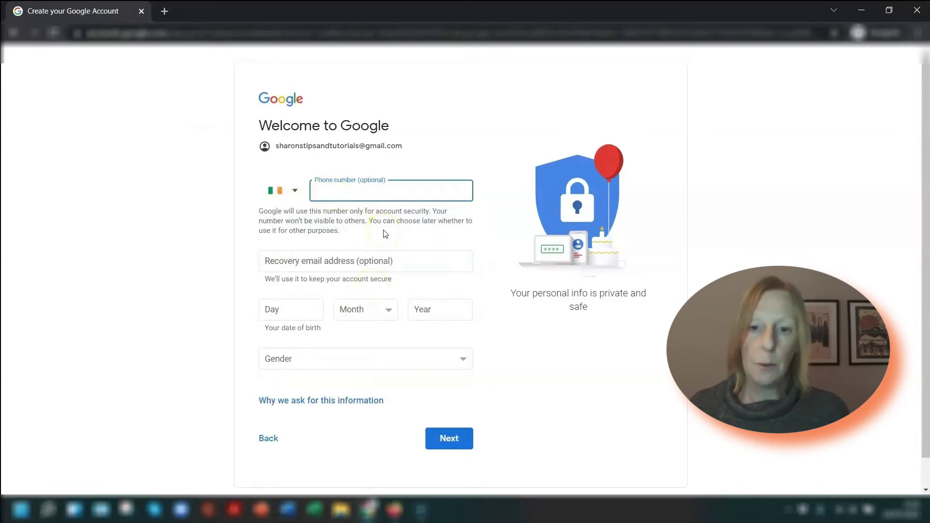
pyautogui.scroll(-1, 515, 309)
pyautogui.click(515, 309)
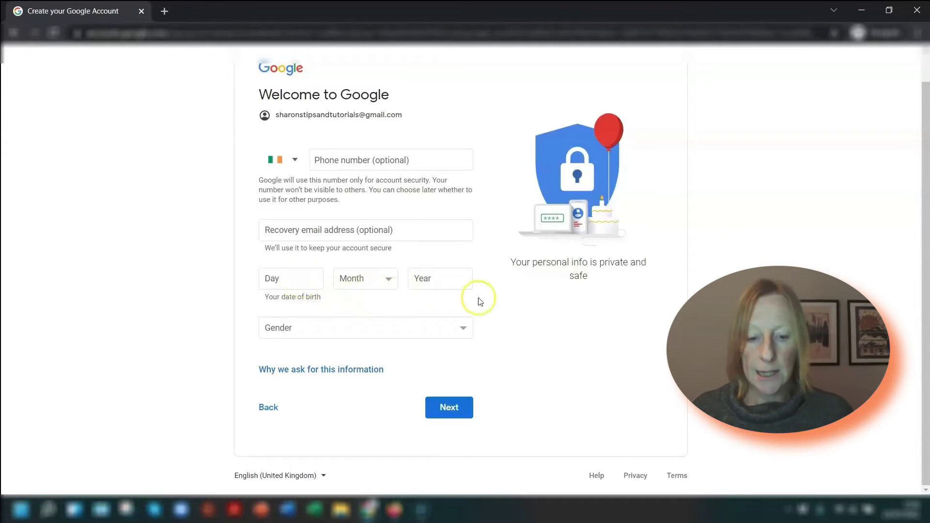
pyautogui.click(290, 329)
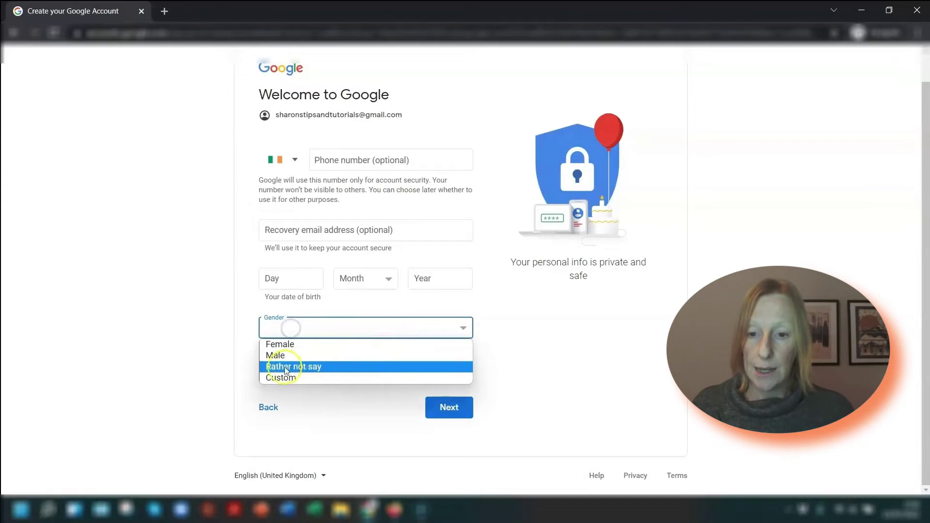
pyautogui.click(278, 344)
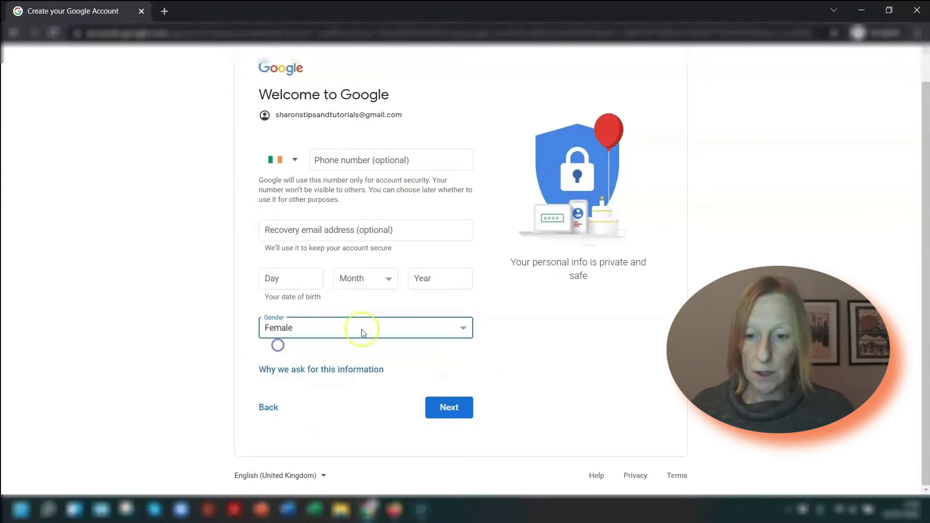
pyautogui.click(223, 261)
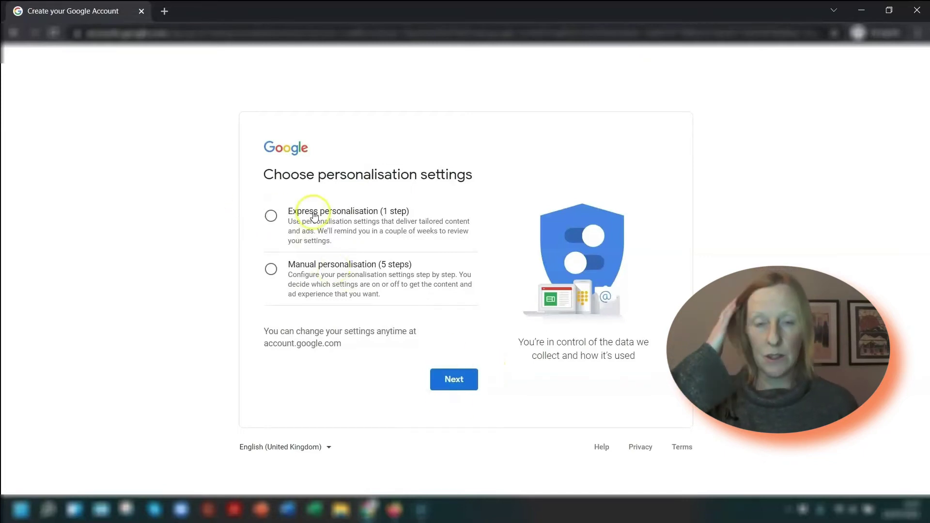
# Compare the Express and Manual personalisation paths, returning to the choice page each time
pyautogui.click(272, 216)
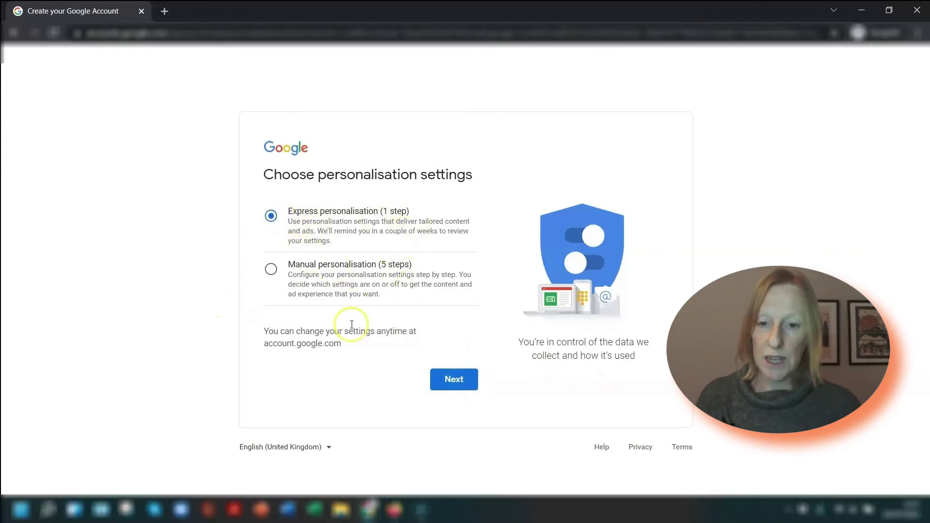
pyautogui.click(453, 382)
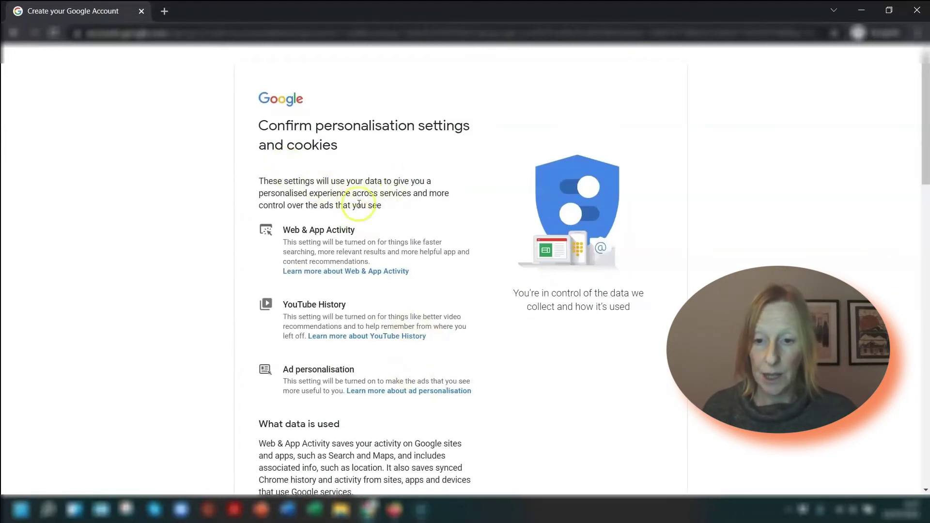
pyautogui.scroll(-3, 367, 226)
pyautogui.scroll(3, 395, 247)
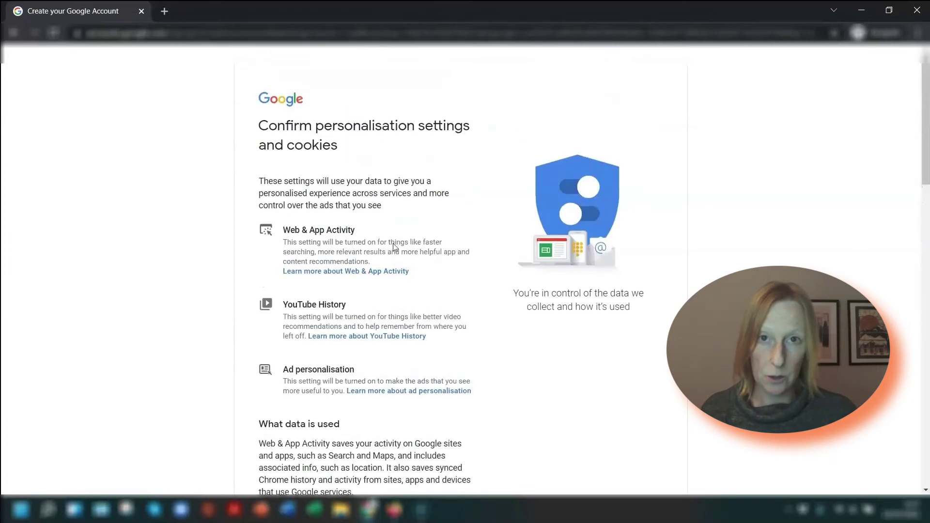
pyautogui.scroll(-20, 396, 237)
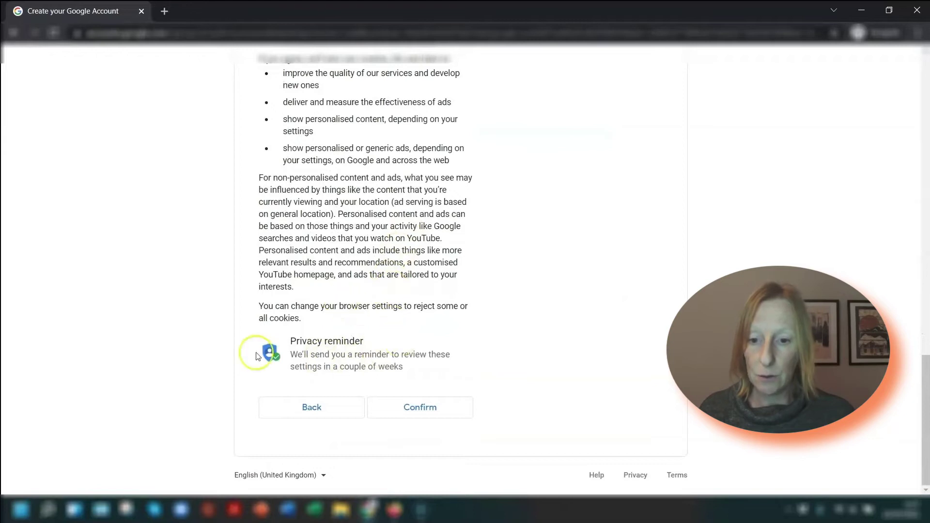
pyautogui.click(298, 411)
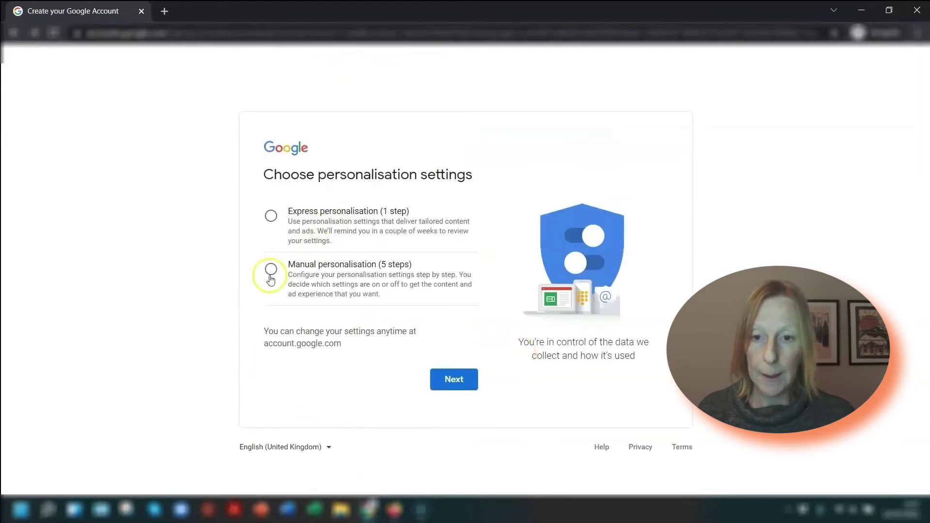
pyautogui.click(303, 266)
pyautogui.click(458, 381)
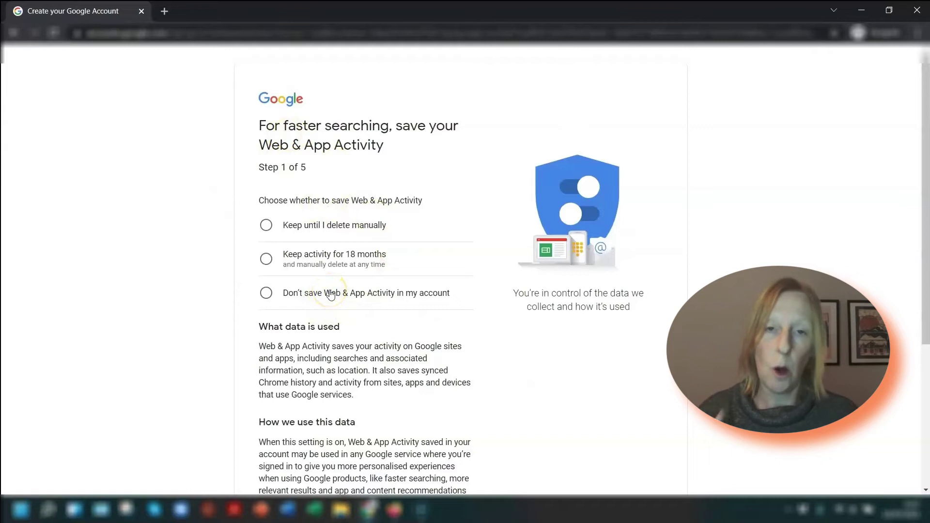
pyautogui.click(333, 300)
pyautogui.scroll(-4, 339, 303)
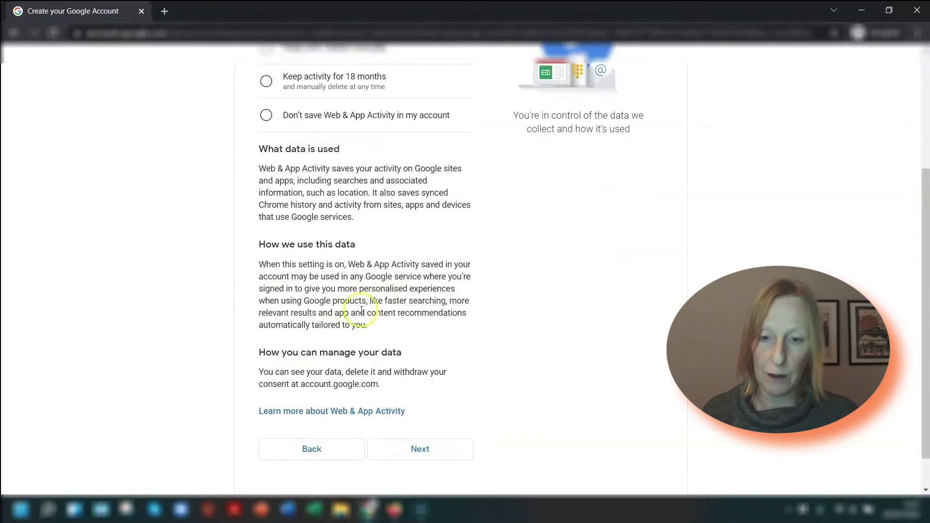
pyautogui.click(320, 410)
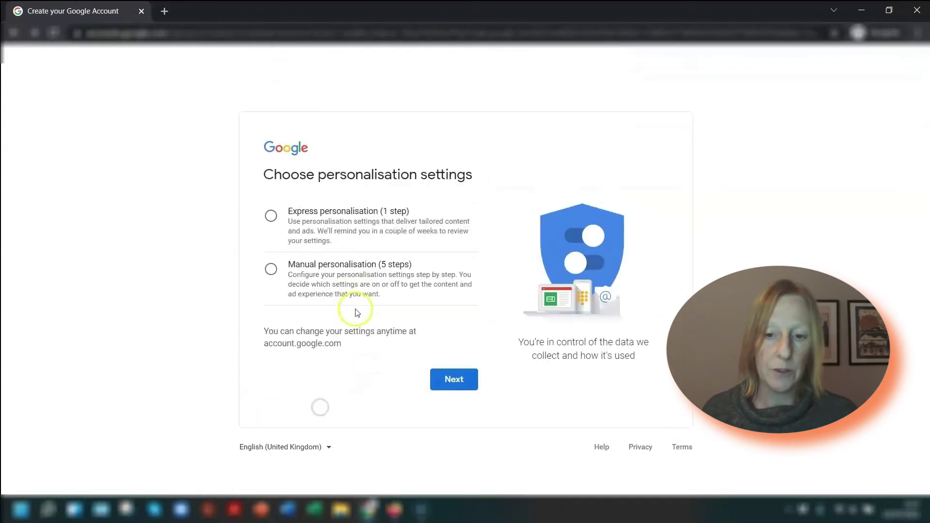
# Choose Express personalisation and confirm its settings and cookies
pyautogui.click(322, 212)
pyautogui.click(454, 378)
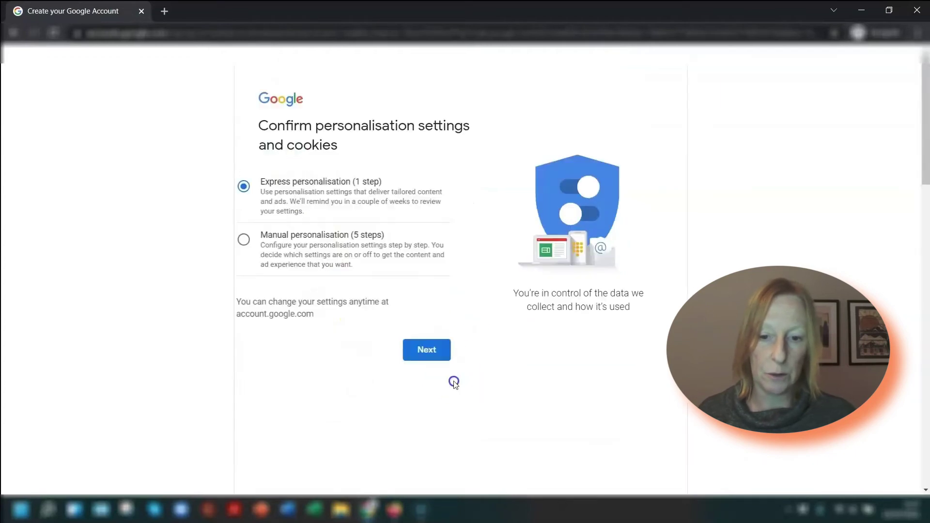
pyautogui.scroll(-6, 443, 276)
pyautogui.scroll(-15, 450, 273)
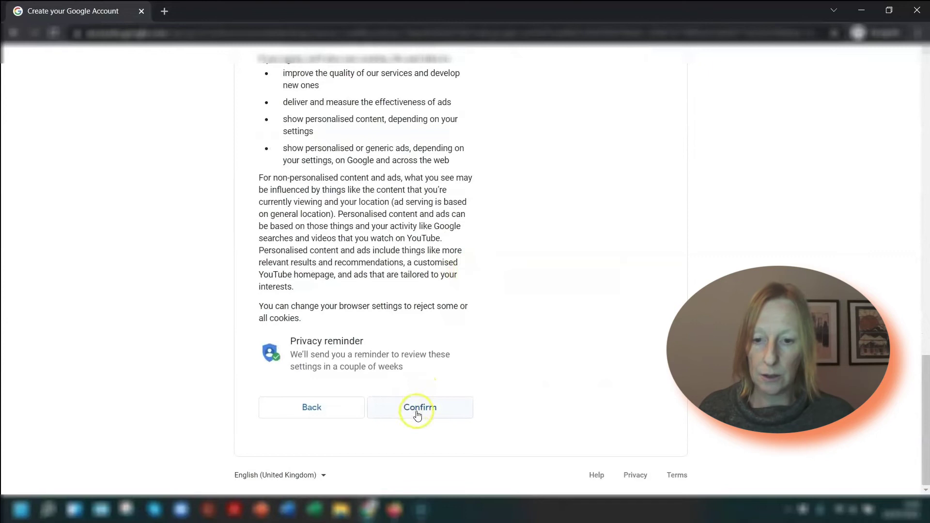
pyautogui.click(416, 408)
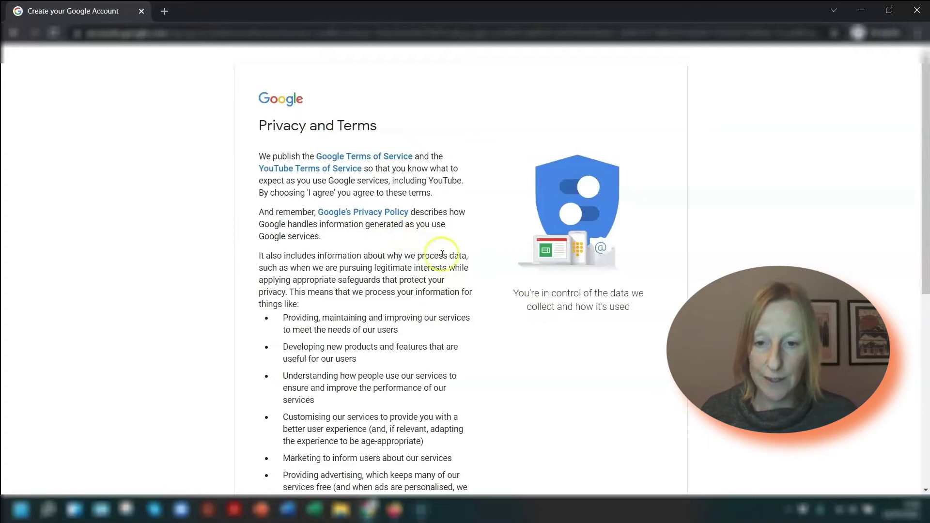
# Scroll to the bottom of Privacy and Terms and agree to them
pyautogui.scroll(-8, 486, 295)
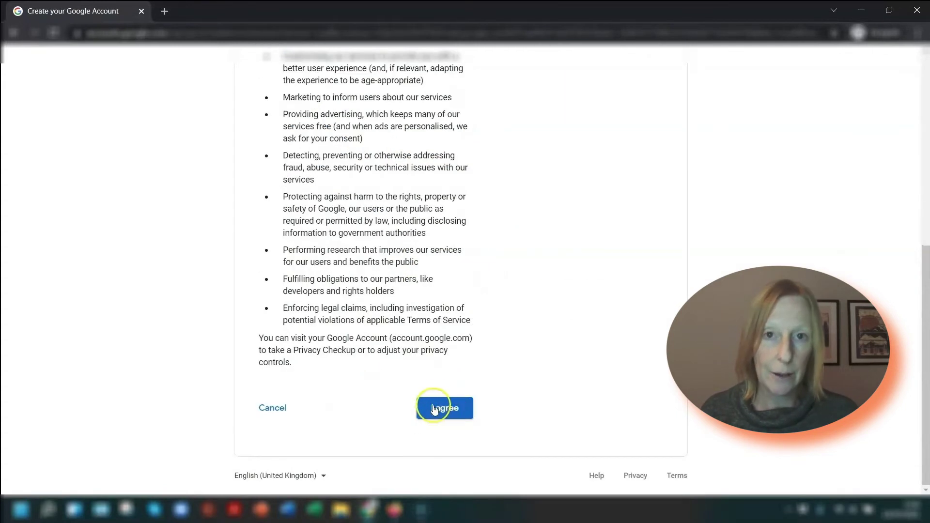
pyautogui.click(434, 410)
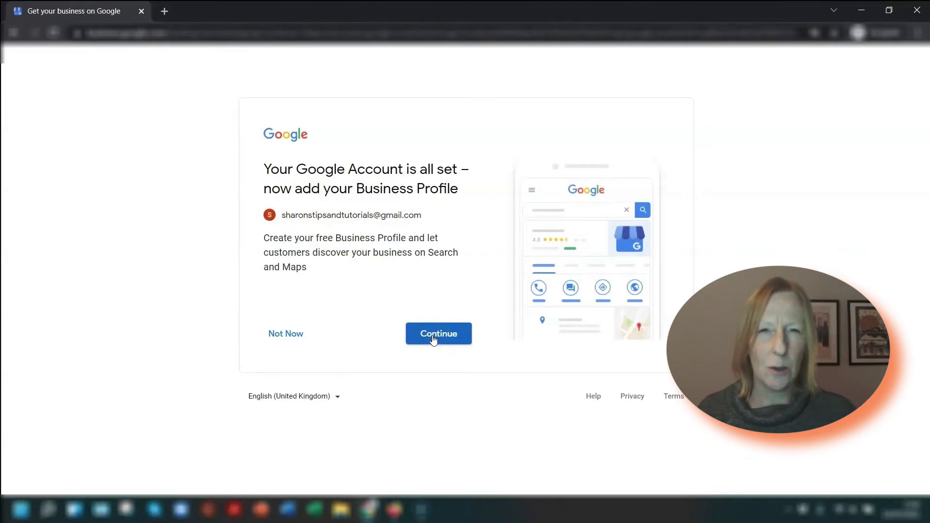
# Look over the Business Profile page, then close its tab to return to Gmail
pyautogui.click(434, 339)
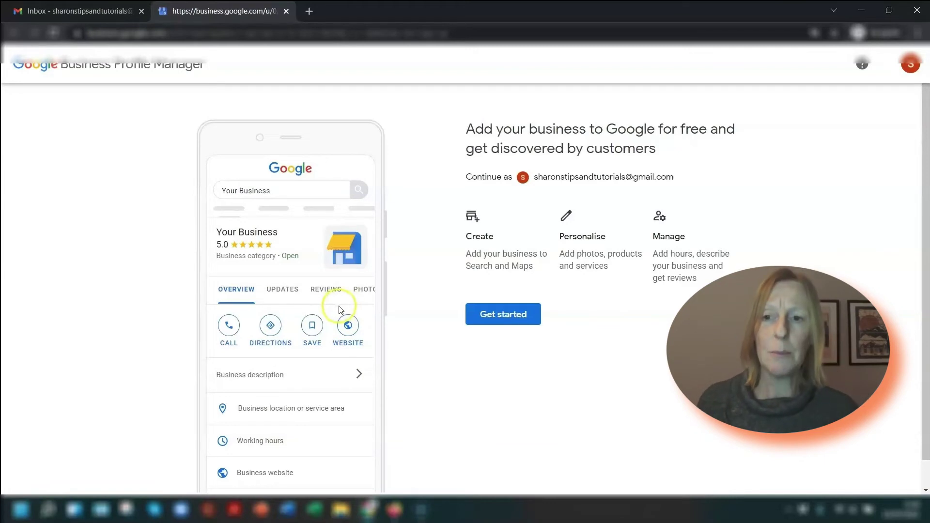
pyautogui.scroll(-1, 338, 254)
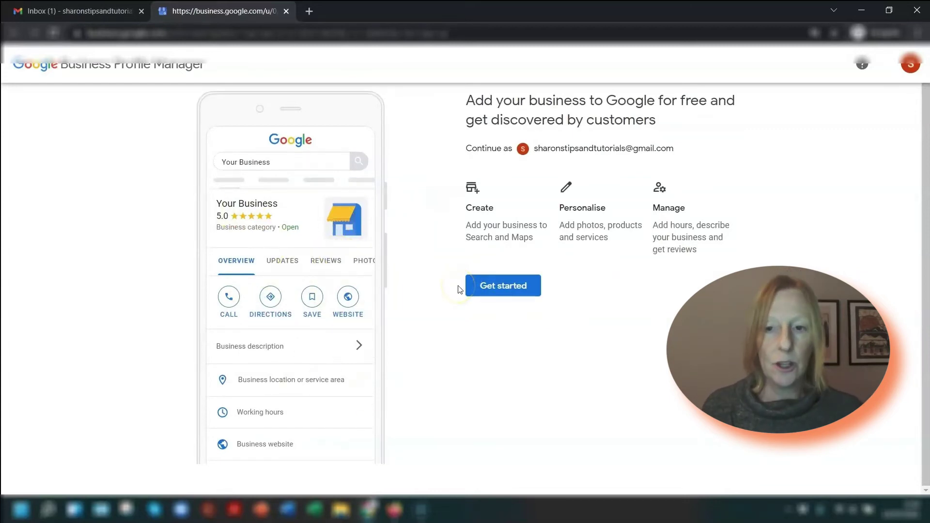
pyautogui.scroll(1, 461, 290)
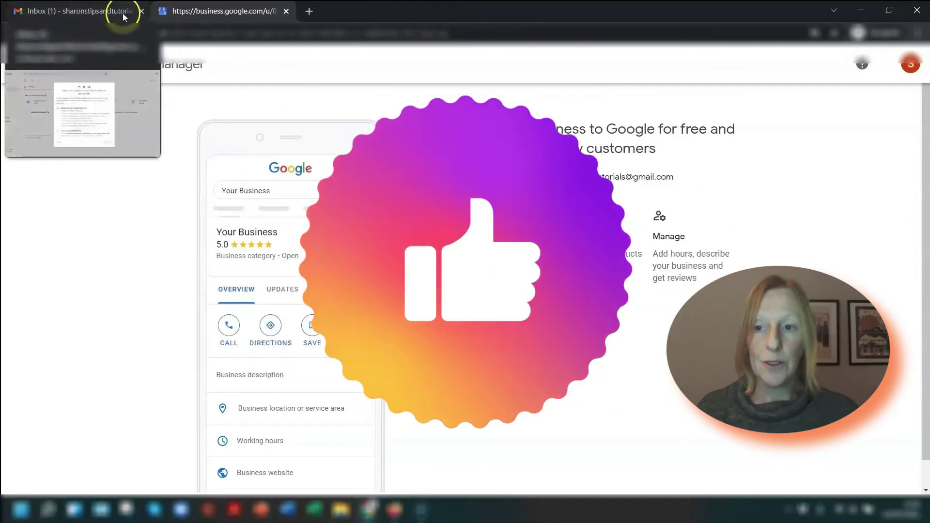
pyautogui.click(286, 11)
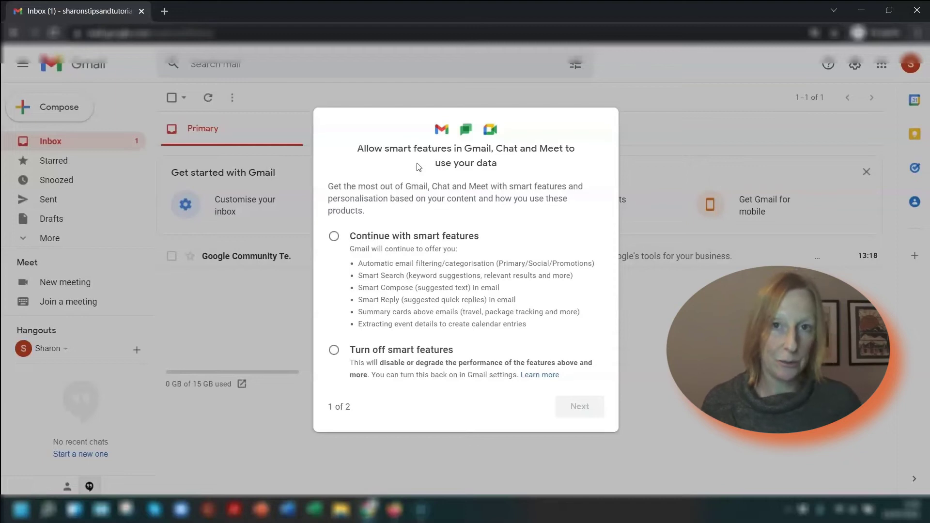
# Keep smart features in Gmail, Chat and Meet but turn off personalisation in other Google products
pyautogui.click(333, 236)
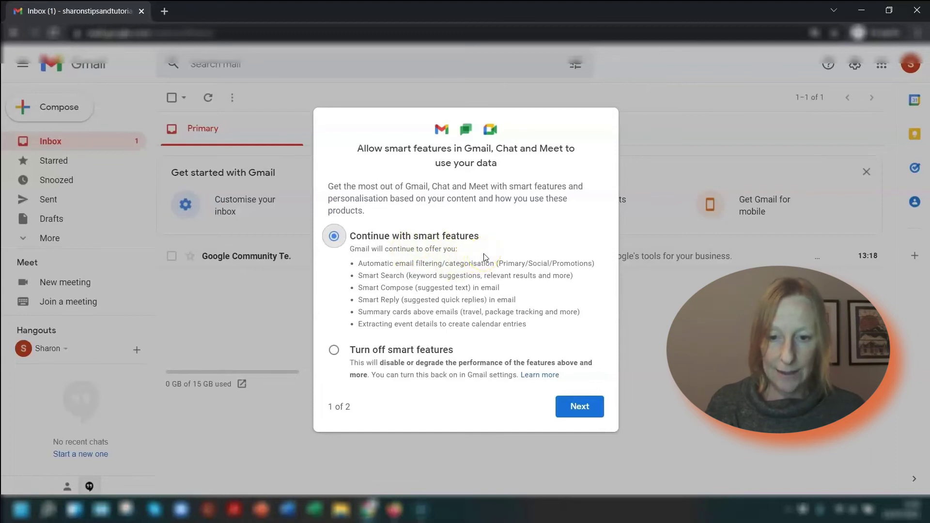
pyautogui.click(581, 408)
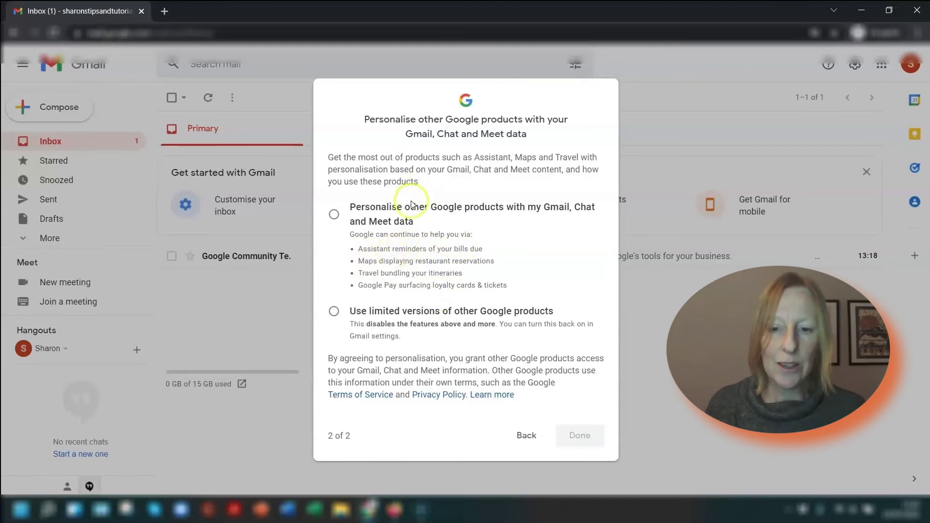
pyautogui.click(335, 313)
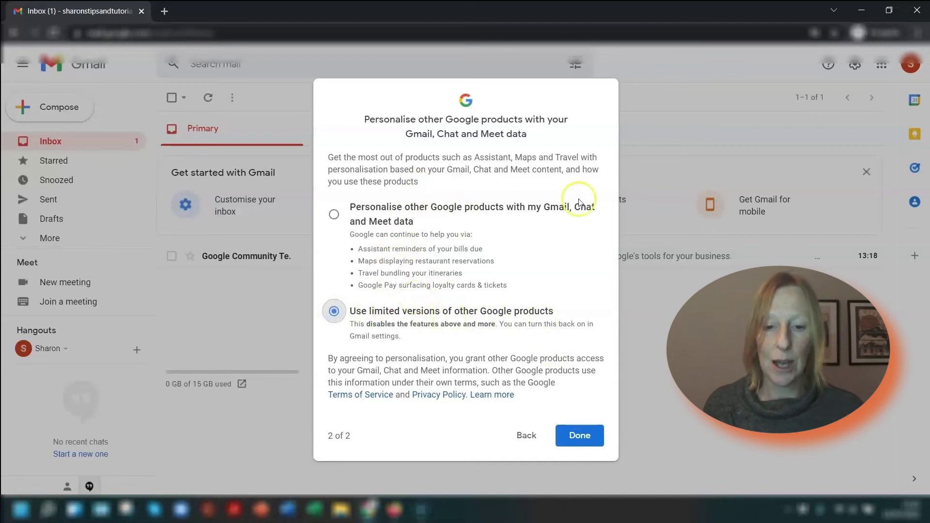
pyautogui.click(588, 434)
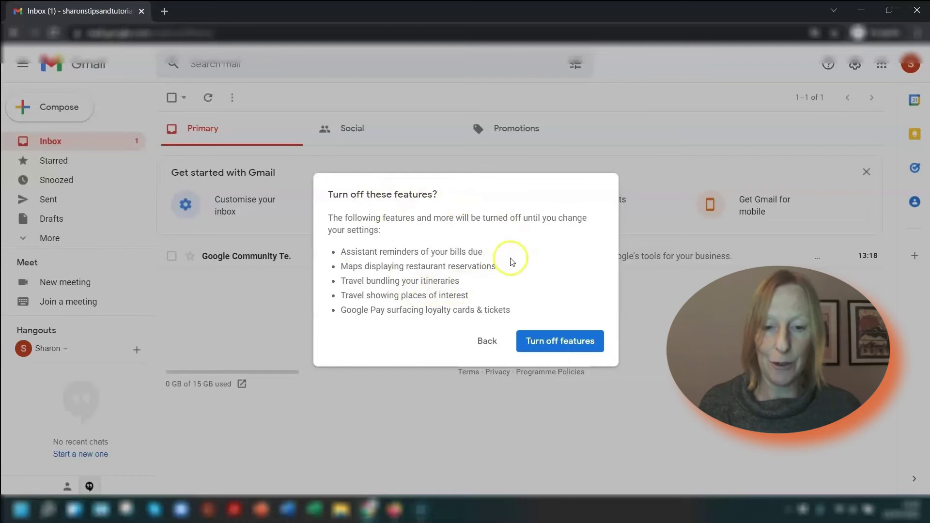
pyautogui.click(569, 341)
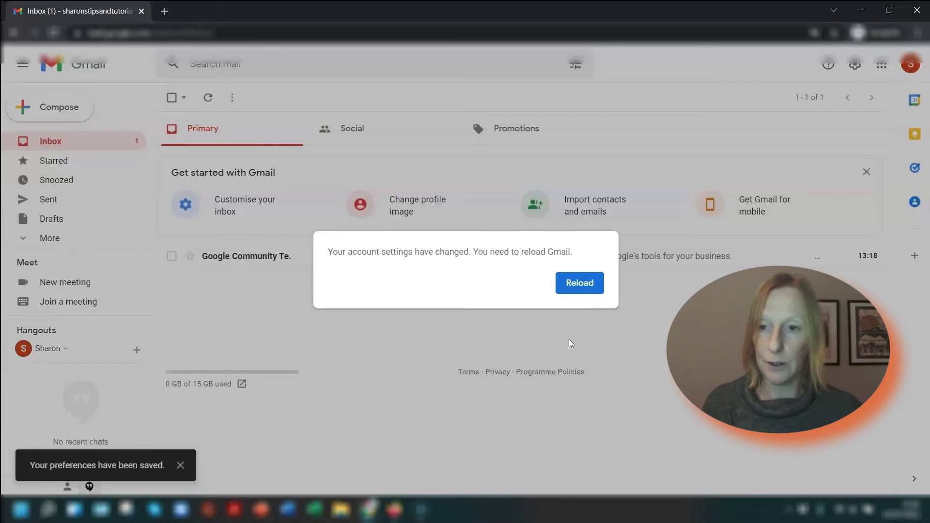
# Reload Gmail and dismiss the Get started with Gmail panel
pyautogui.click(584, 284)
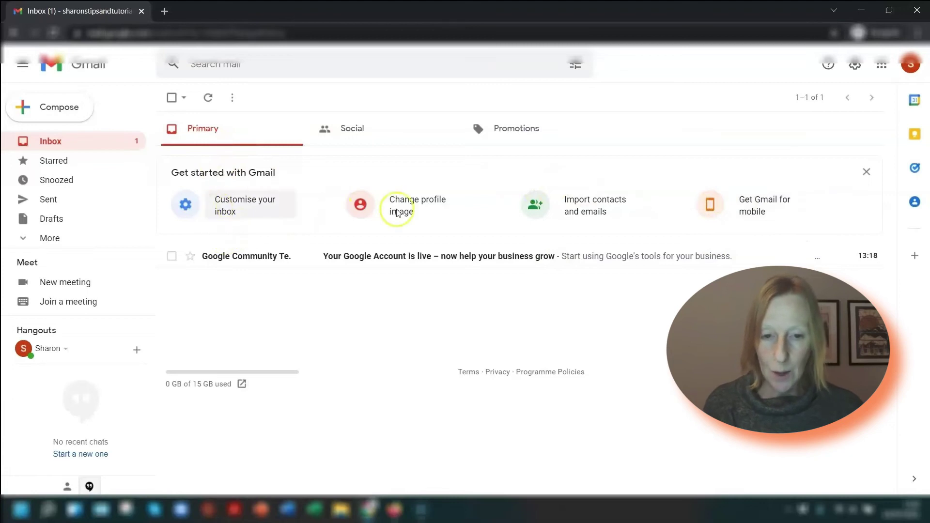
pyautogui.click(866, 172)
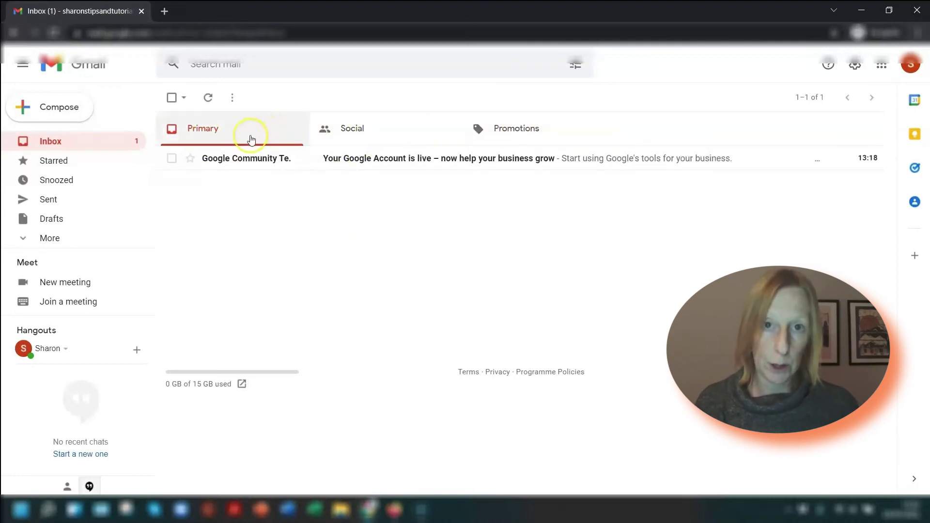
pyautogui.click(212, 133)
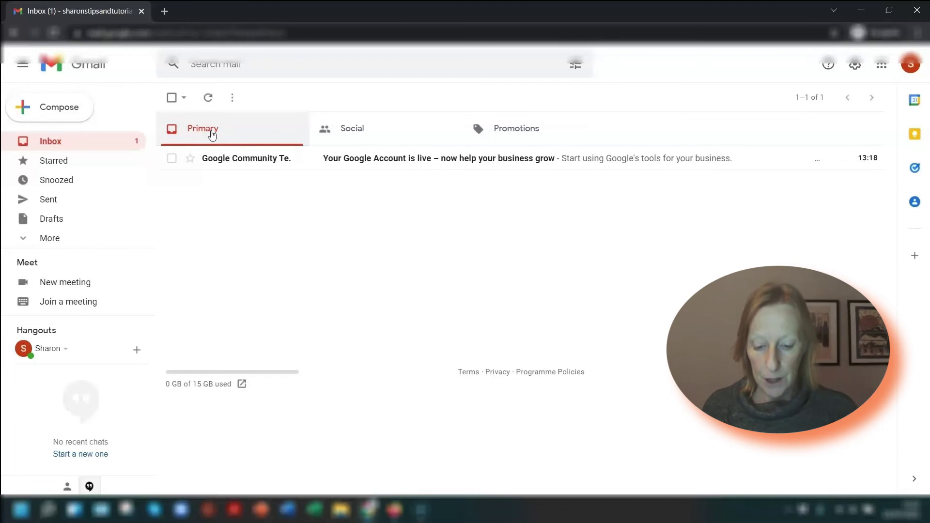
# Browse the Social and Promotions categories, then return to Primary
pyautogui.click(344, 128)
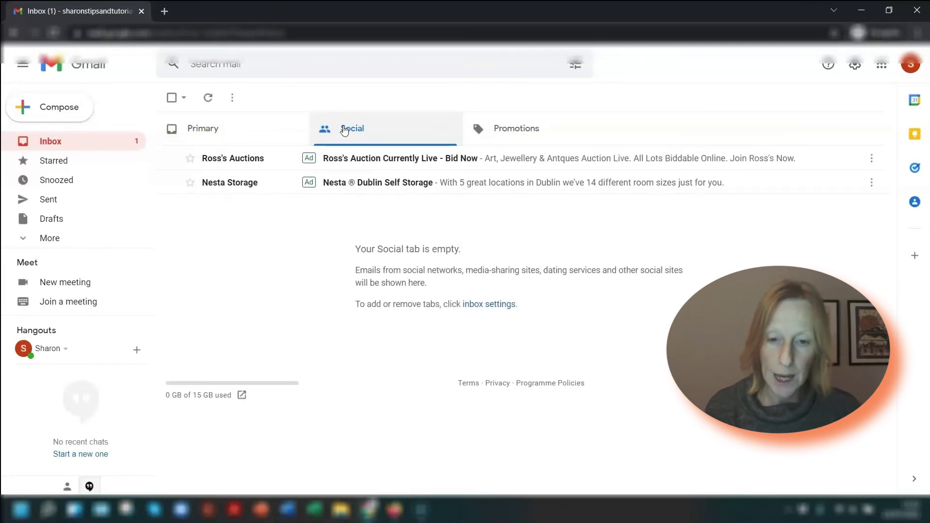
pyautogui.click(499, 128)
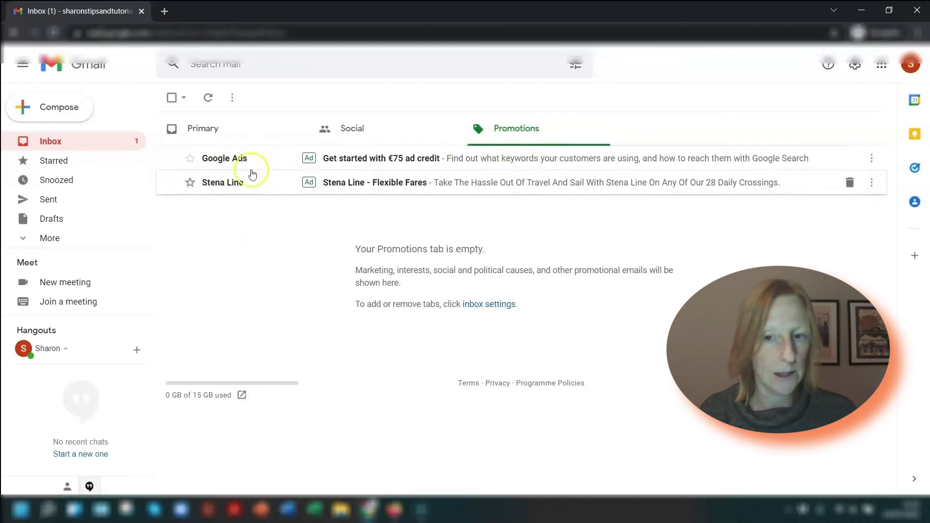
pyautogui.click(377, 128)
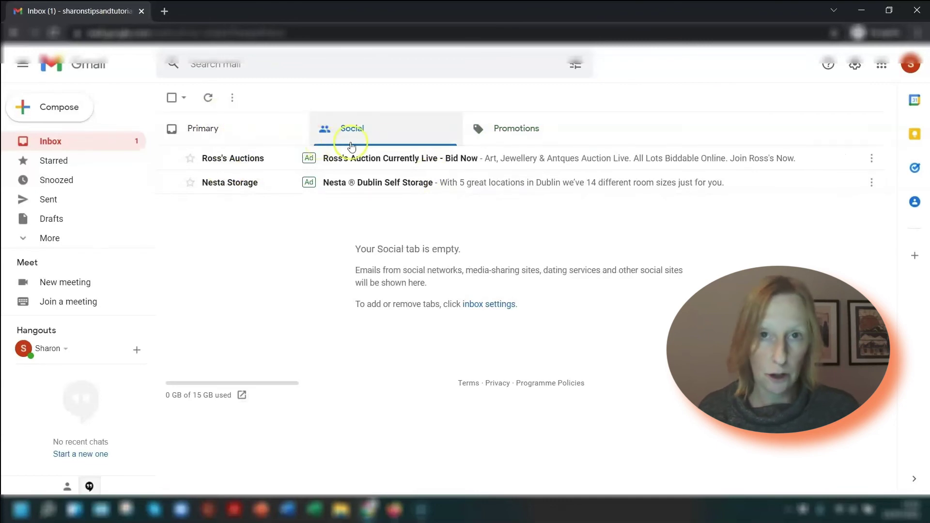
pyautogui.click(224, 139)
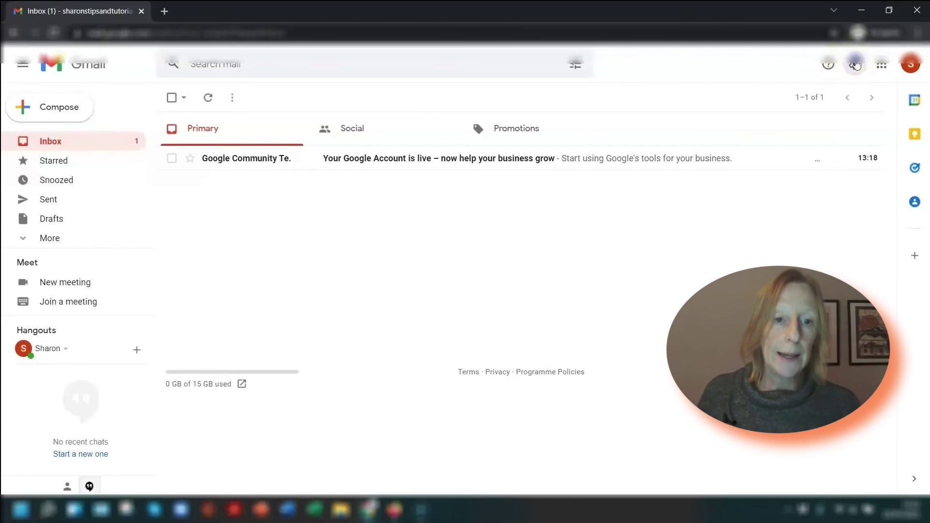
# Review the General settings (English (UK), Ireland country code), then sign out of the account
pyautogui.click(854, 63)
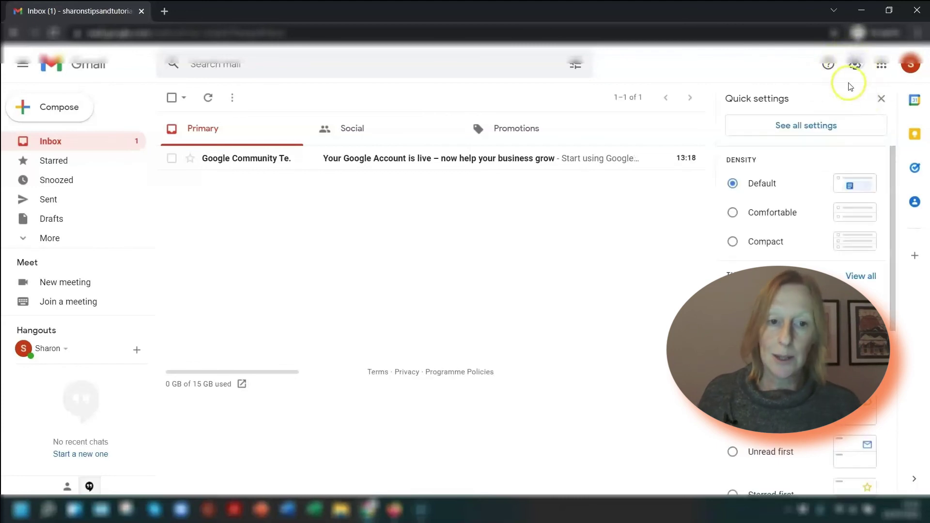
pyautogui.click(807, 124)
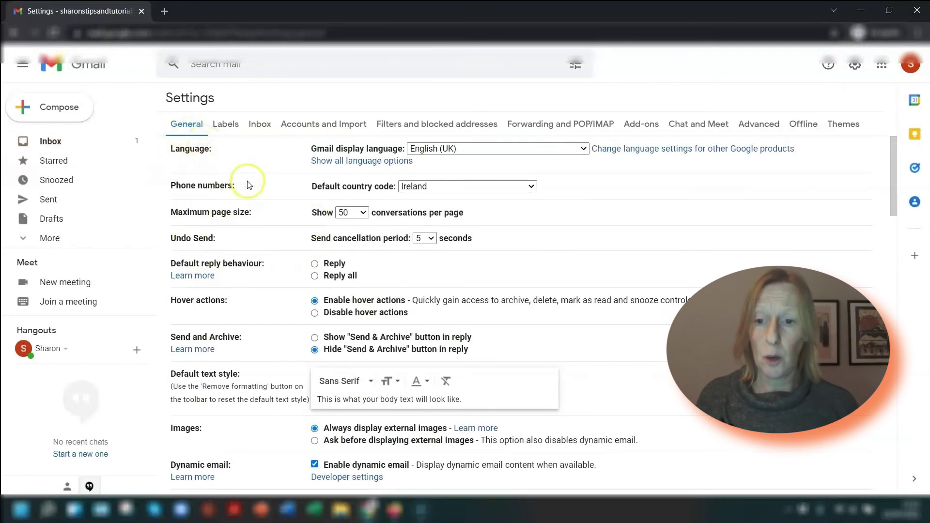
pyautogui.scroll(-6, 264, 186)
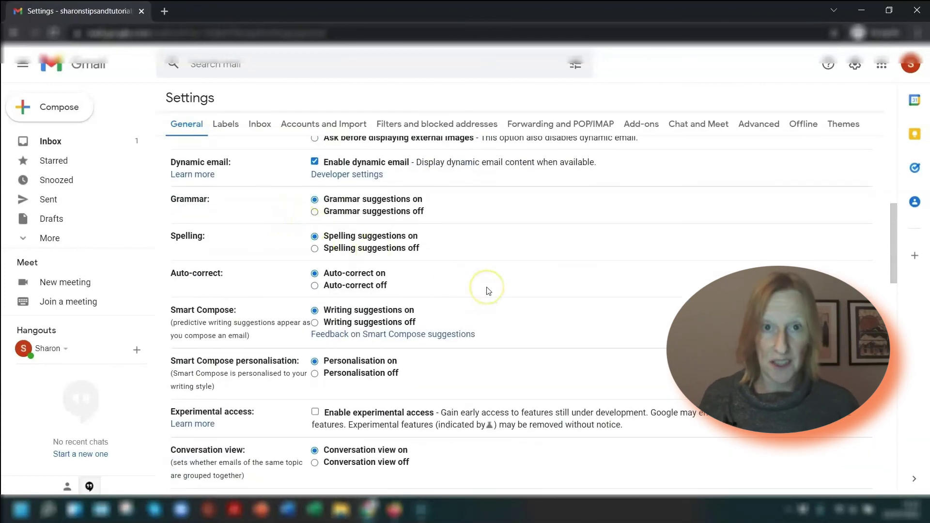
pyautogui.scroll(6, 438, 249)
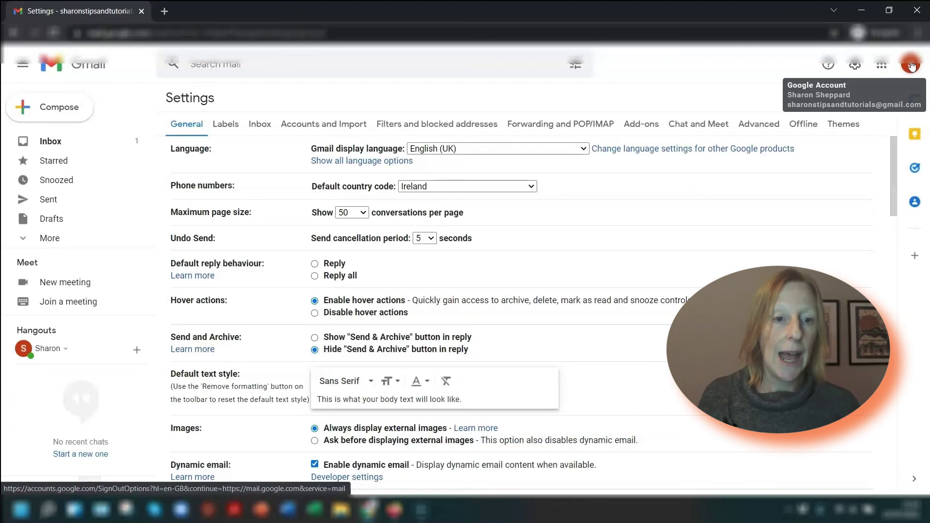
pyautogui.click(911, 66)
pyautogui.click(773, 265)
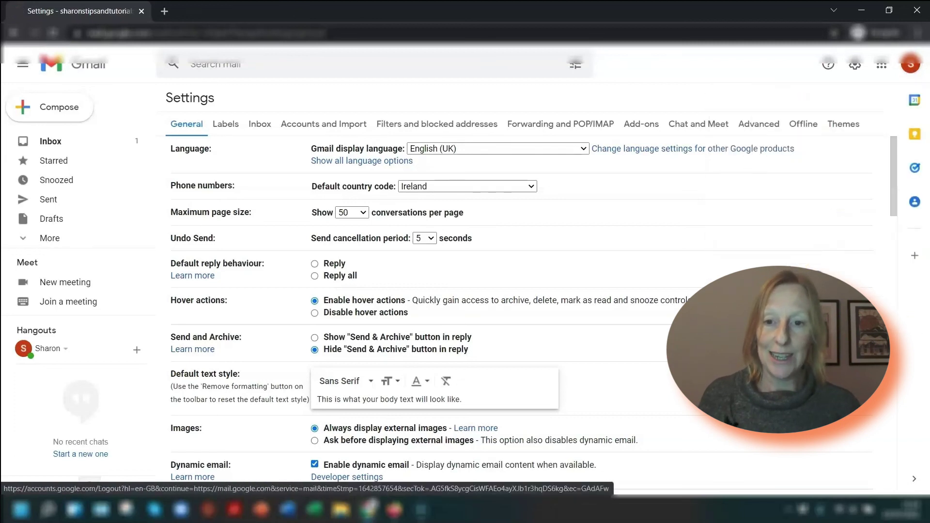